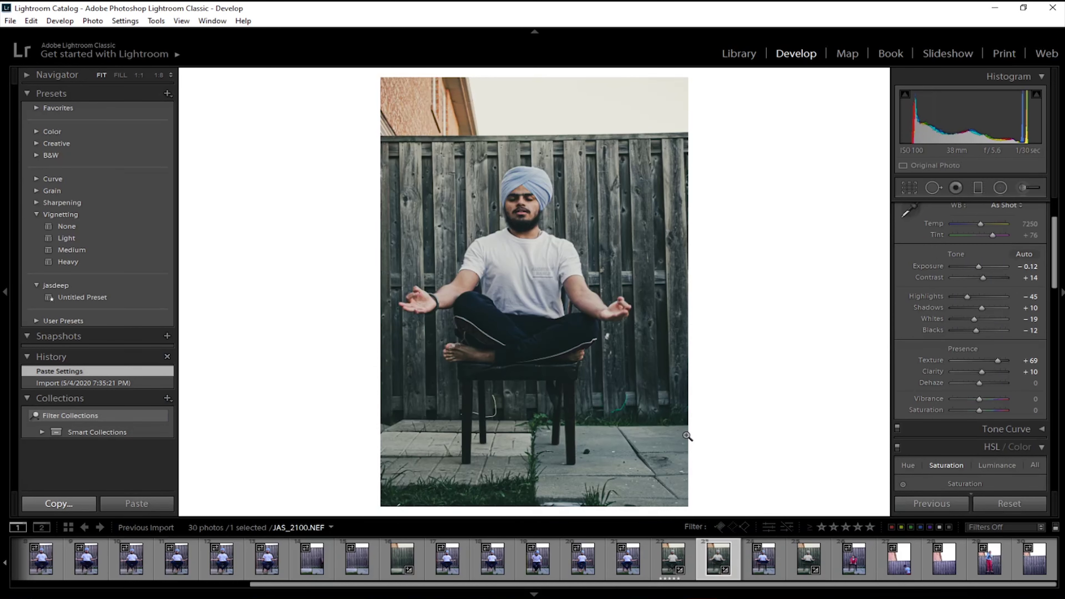
Select JAS_2100 and JAS_2093 in the filmstrip and send both to Photoshop 2020 for editing
{"action": "left_click", "coordinate": [402, 562]}
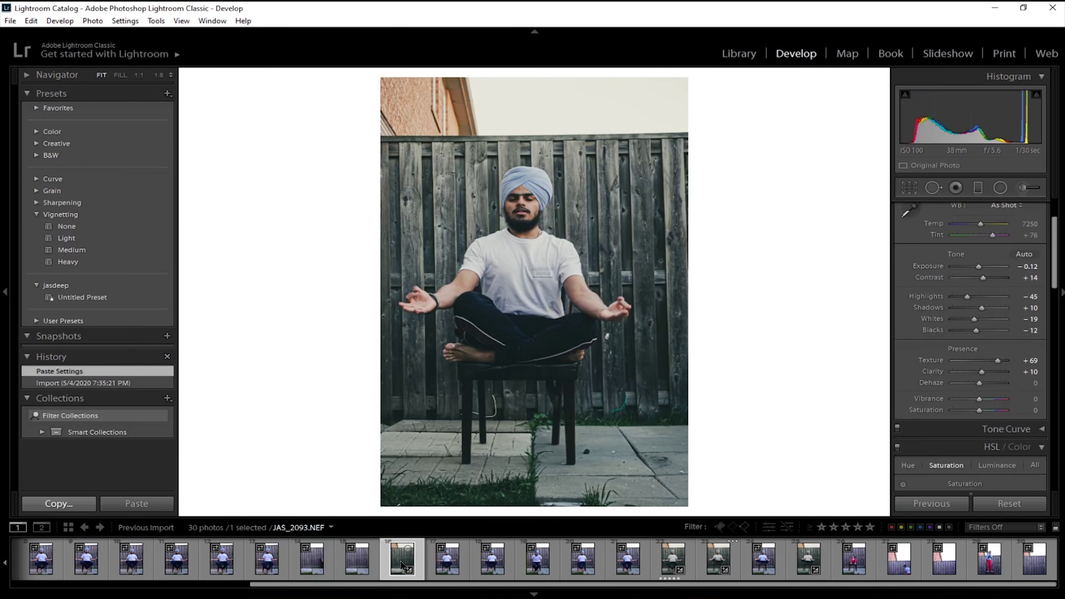
{"action": "left_click", "coordinate": [716, 571]}
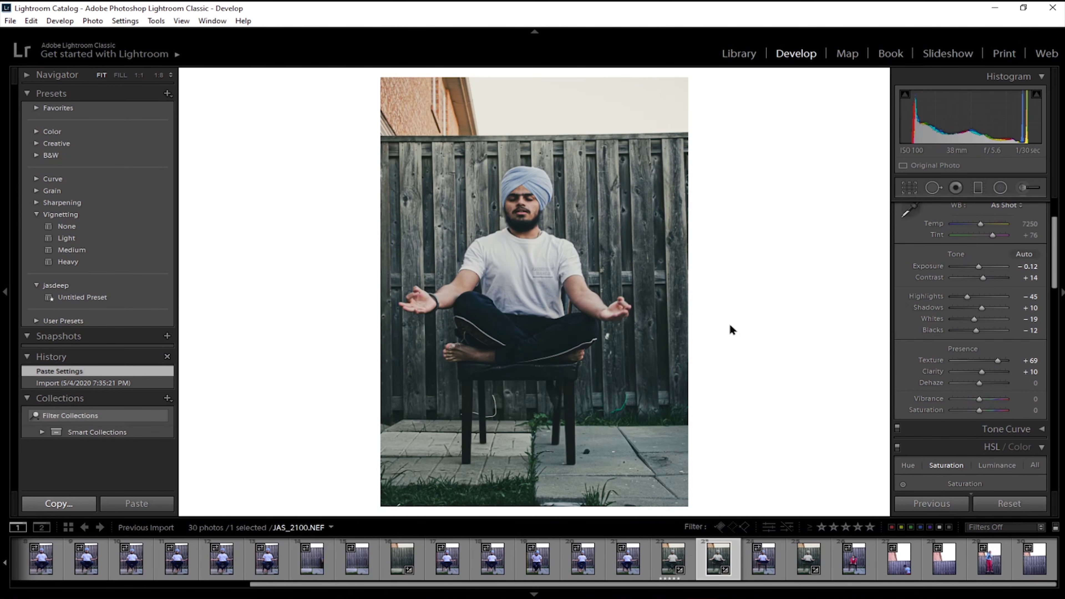
{"action": "left_click", "coordinate": [399, 559], "text": "ctrl"}
{"action": "right_click", "coordinate": [401, 562]}
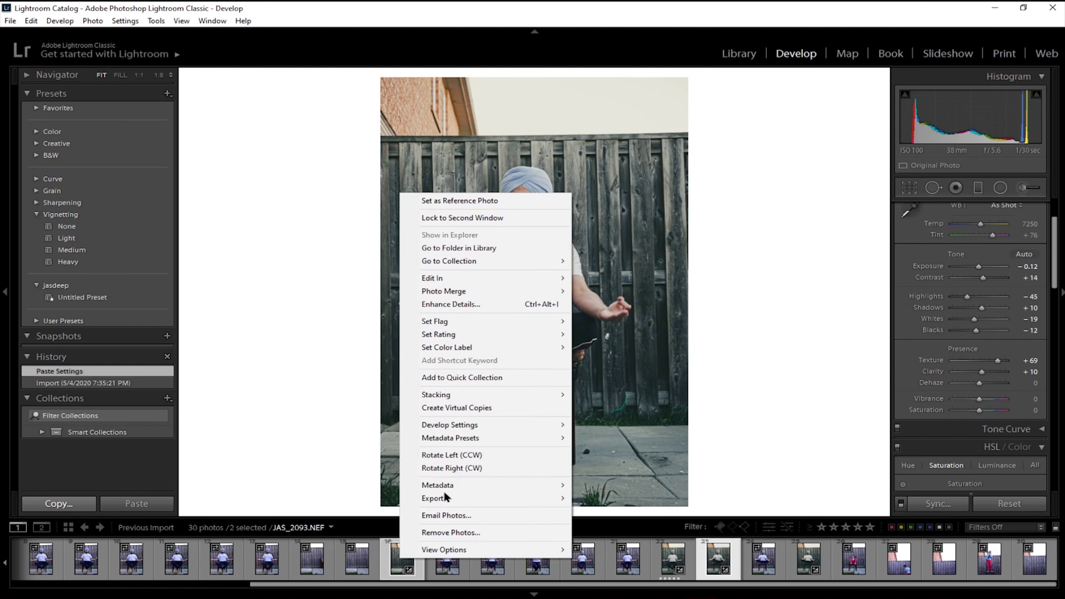
{"action": "mouse_move", "coordinate": [503, 277]}
{"action": "left_click", "coordinate": [616, 277]}
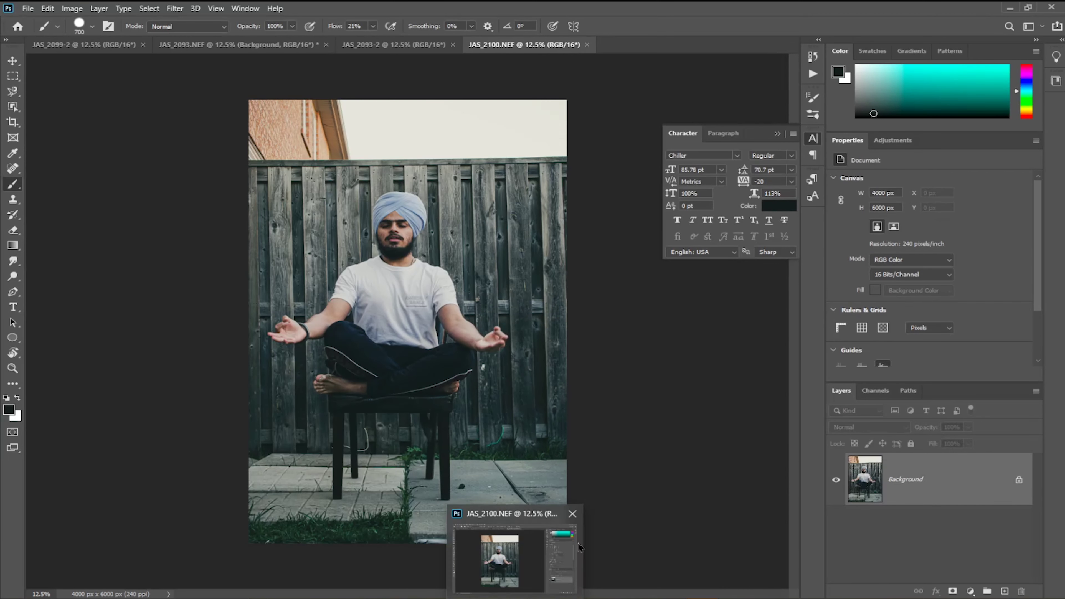
Drag the seated-man photo's layer into the JAS_2093-2 fence document
{"action": "left_click", "coordinate": [431, 42]}
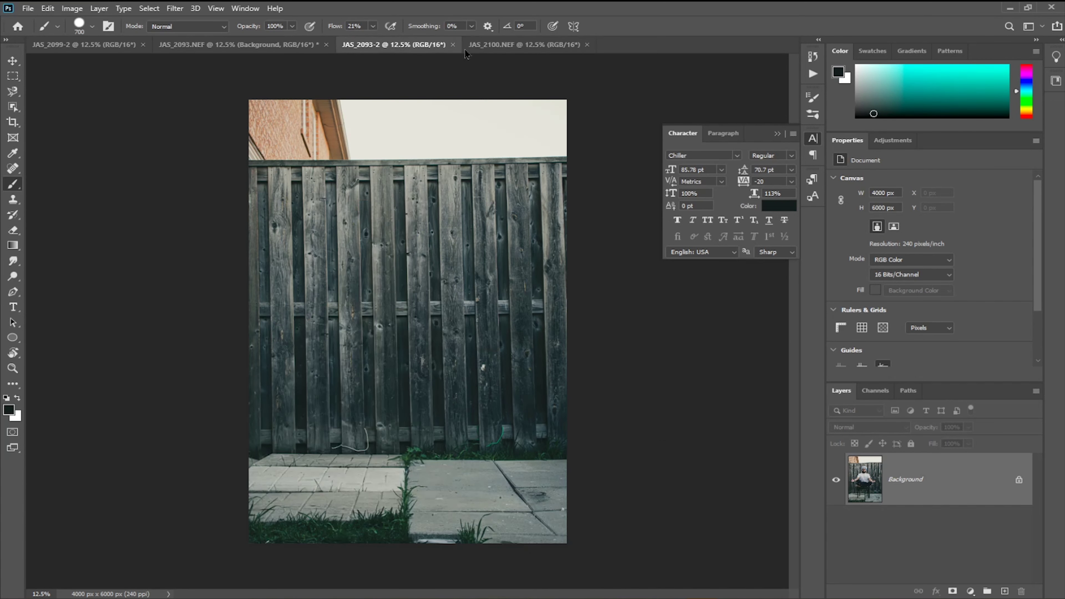
{"action": "left_click", "coordinate": [519, 46]}
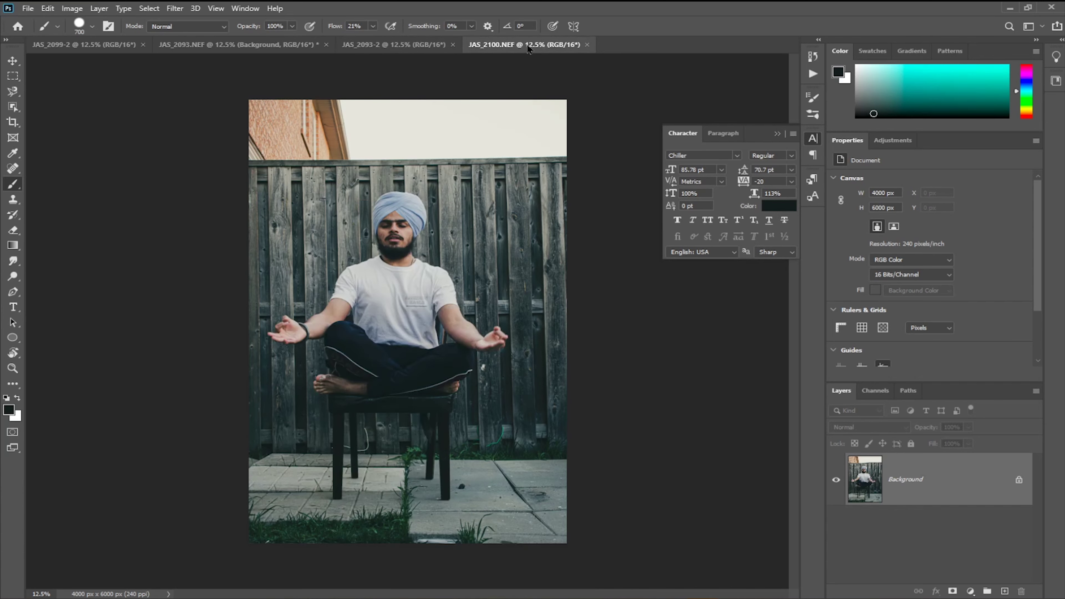
{"action": "left_click_drag", "start_coordinate": [941, 489], "coordinate": [428, 262]}
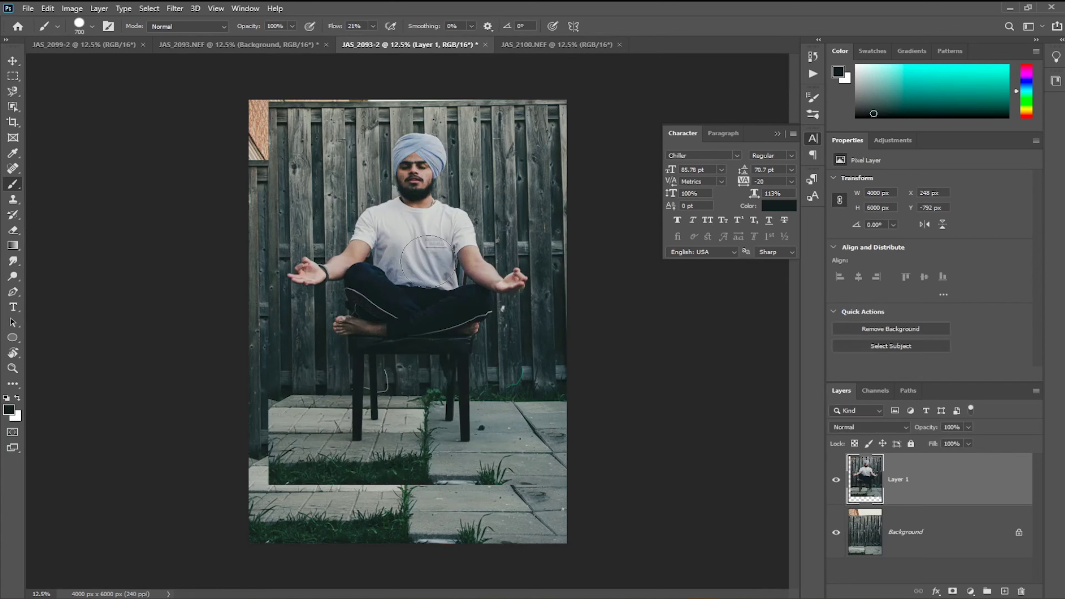
Centre Layer 1 on the canvas with Free Transform so it aligns at 0, 0
{"action": "left_click", "coordinate": [946, 482]}
{"action": "key", "text": "ctrl+t"}
{"action": "left_click_drag", "start_coordinate": [461, 172], "coordinate": [439, 230]}
{"action": "left_click", "coordinate": [626, 26]}
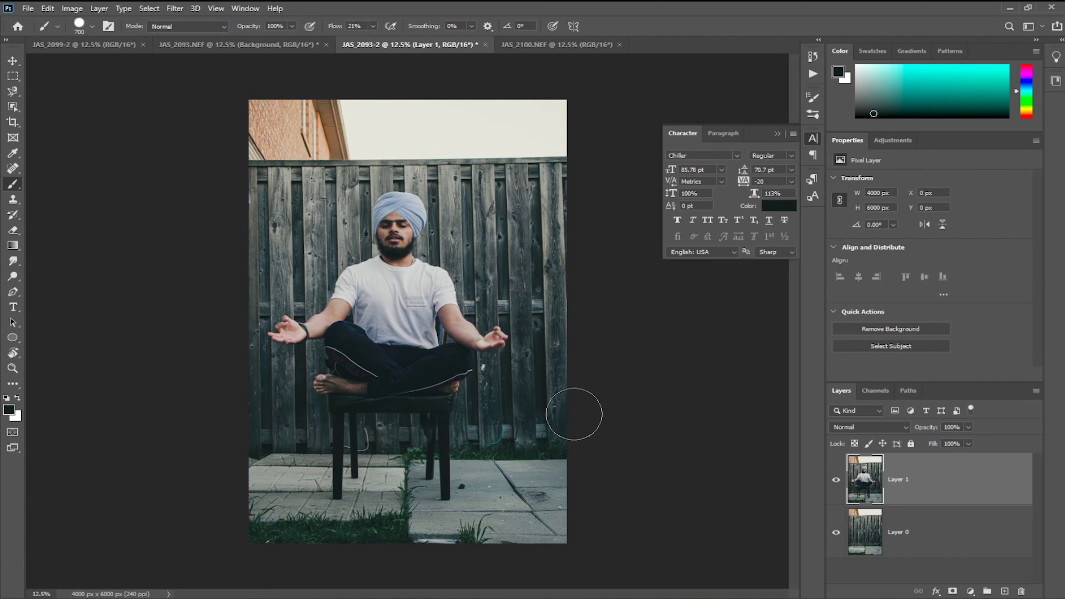
Add a layer mask to Layer 1 and paint the chair legs out in black
{"action": "left_click", "coordinate": [952, 592]}
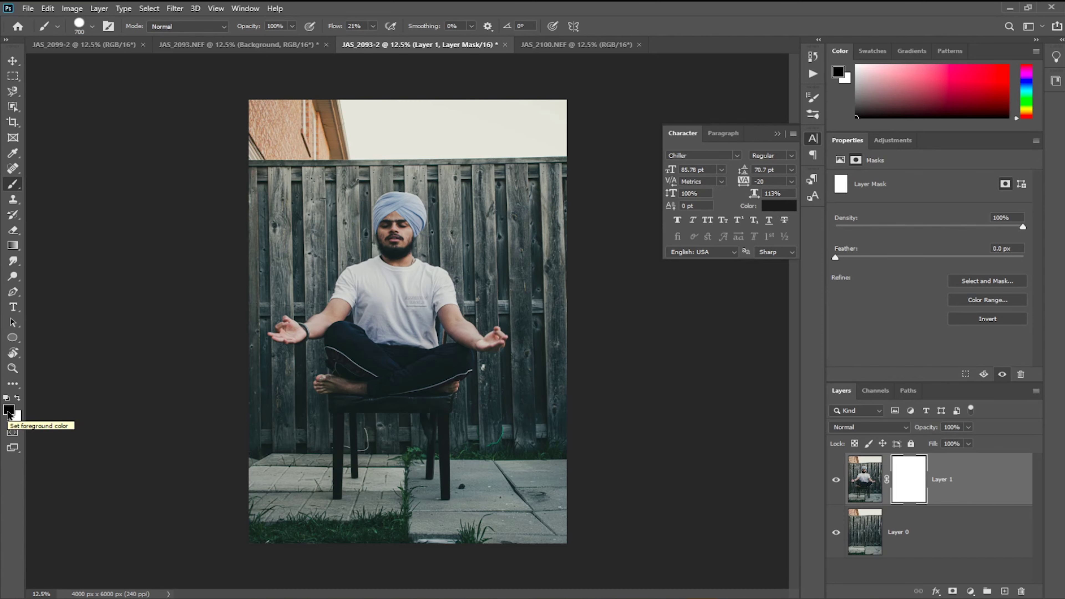
{"action": "key", "text": "ctrl+plus"}
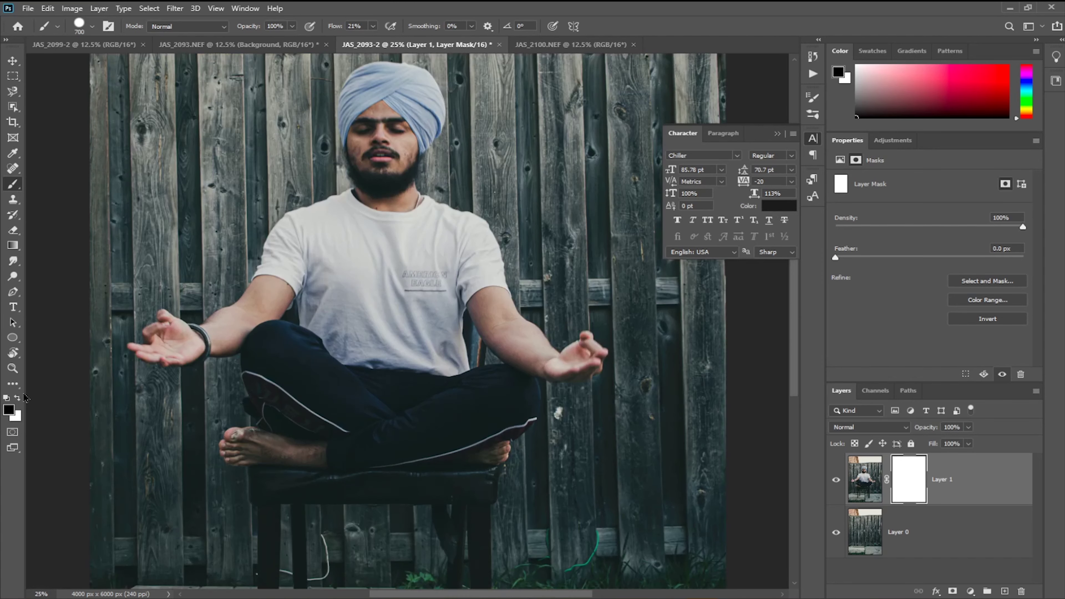
{"action": "left_click_drag", "start_coordinate": [398, 249], "coordinate": [466, 97]}
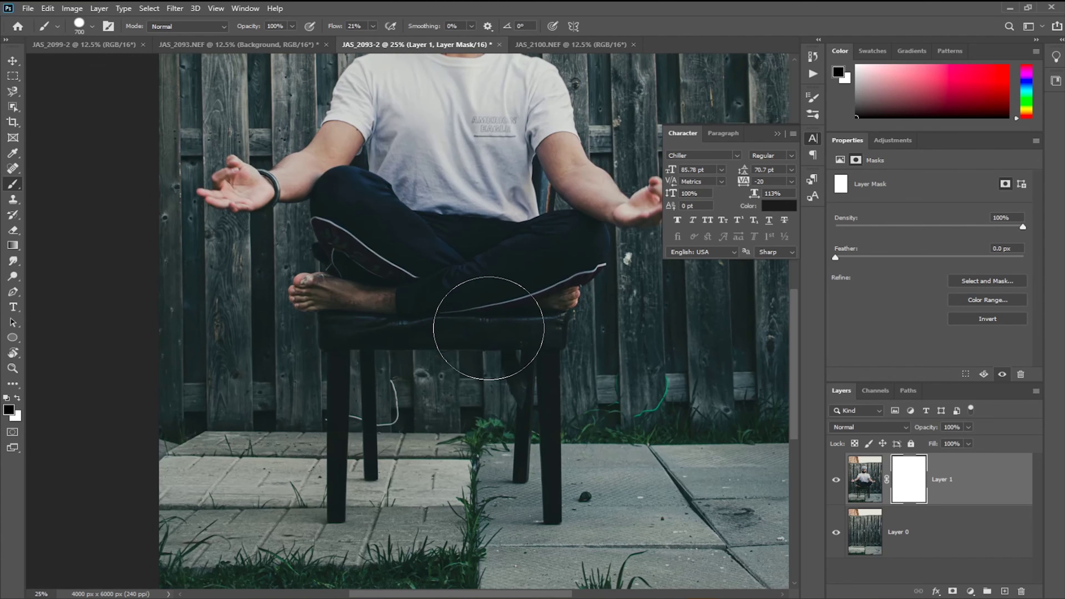
{"action": "mouse_move", "coordinate": [306, 498]}
{"action": "left_mouse_down"}
{"action": "mouse_move", "coordinate": [384, 433]}
{"action": "mouse_move", "coordinate": [382, 391]}
{"action": "mouse_move", "coordinate": [404, 395]}
{"action": "mouse_move", "coordinate": [359, 401]}
{"action": "mouse_move", "coordinate": [466, 393]}
{"action": "left_mouse_up"}
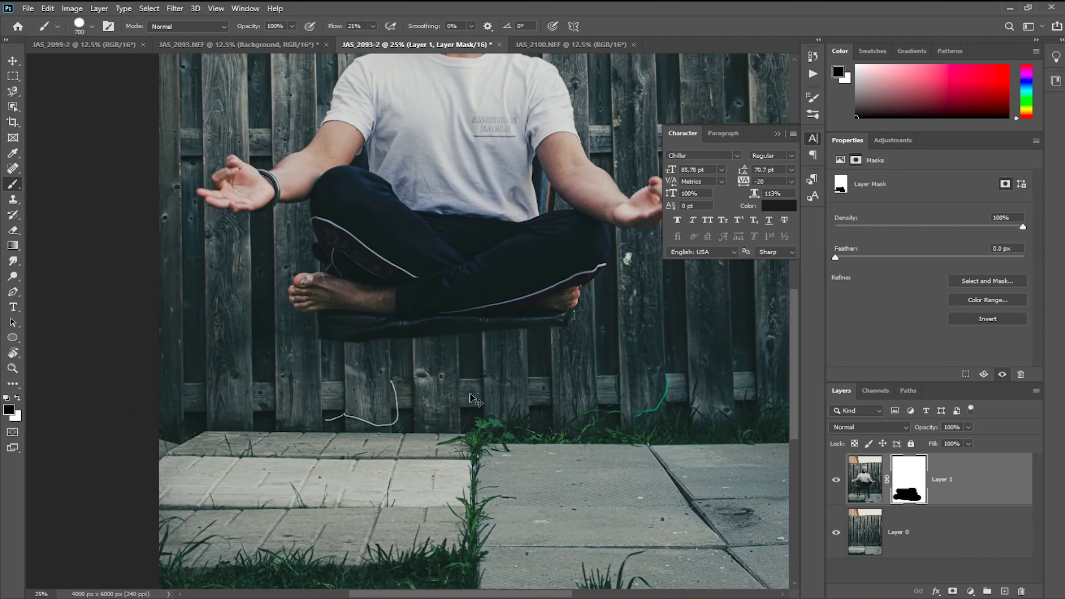
{"action": "key", "text": "ctrl+plus"}
{"action": "key", "text": "ctrl+plus"}
{"action": "key", "text": "ctrl+plus"}
{"action": "mouse_move", "coordinate": [483, 380]}
{"action": "left_mouse_down"}
{"action": "mouse_move", "coordinate": [373, 341]}
{"action": "mouse_move", "coordinate": [325, 350]}
{"action": "mouse_move", "coordinate": [197, 207]}
{"action": "left_mouse_up"}
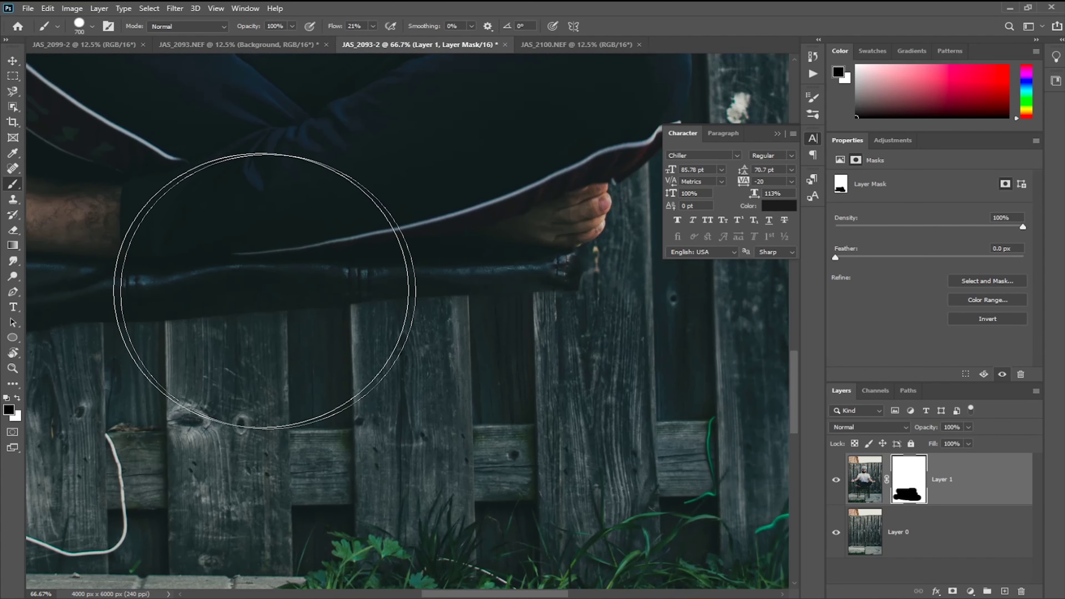
With a smaller brush, mask out the chair bar and seat edge along the fence
{"action": "key", "text": "bracketleft"}
{"action": "key", "text": "bracketleft"}
{"action": "key", "text": "bracketleft"}
{"action": "key", "text": "bracketleft"}
{"action": "key", "text": "bracketleft"}
{"action": "mouse_move", "coordinate": [631, 335]}
{"action": "left_mouse_down"}
{"action": "mouse_move", "coordinate": [526, 306]}
{"action": "mouse_move", "coordinate": [566, 308]}
{"action": "mouse_move", "coordinate": [412, 305]}
{"action": "mouse_move", "coordinate": [289, 318]}
{"action": "left_mouse_up"}
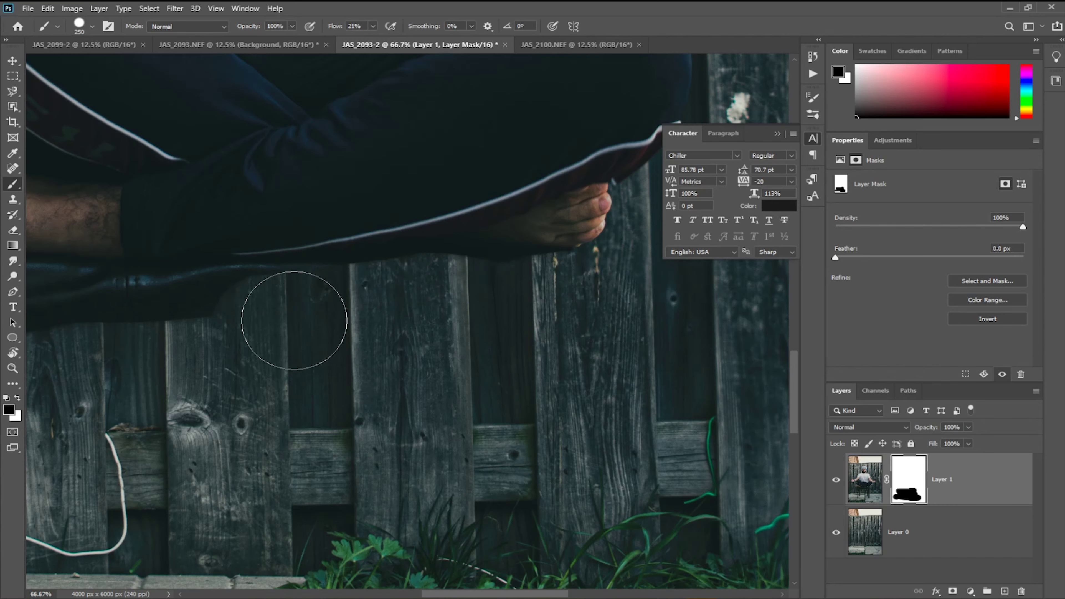
{"action": "mouse_move", "coordinate": [125, 344]}
{"action": "left_mouse_down"}
{"action": "mouse_move", "coordinate": [347, 375]}
{"action": "mouse_move", "coordinate": [147, 328]}
{"action": "mouse_move", "coordinate": [138, 309]}
{"action": "mouse_move", "coordinate": [559, 329]}
{"action": "left_mouse_up"}
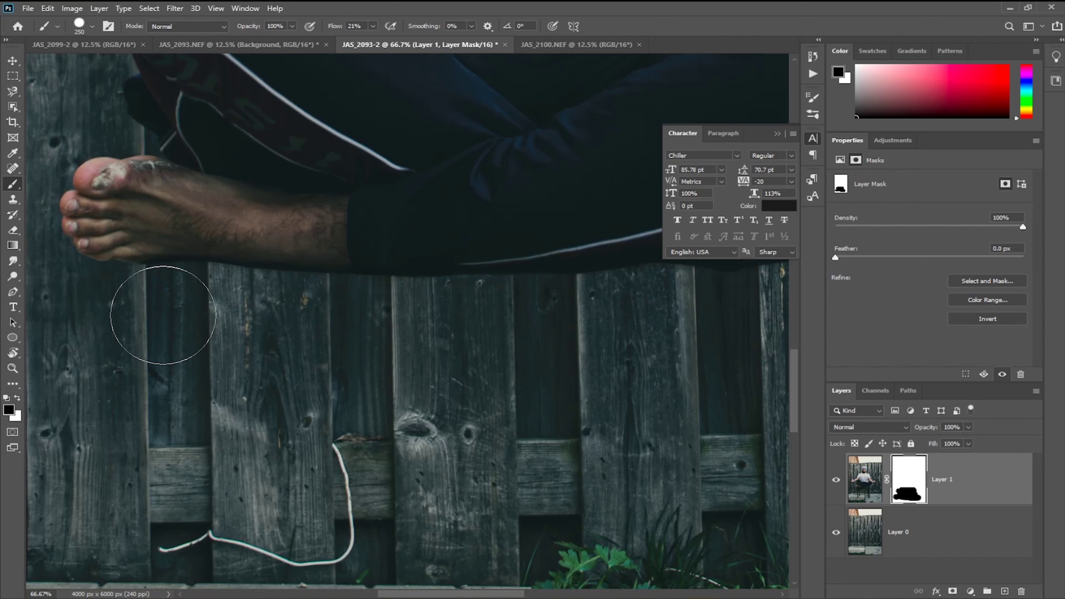
{"action": "left_click_drag", "start_coordinate": [167, 309], "coordinate": [534, 334]}
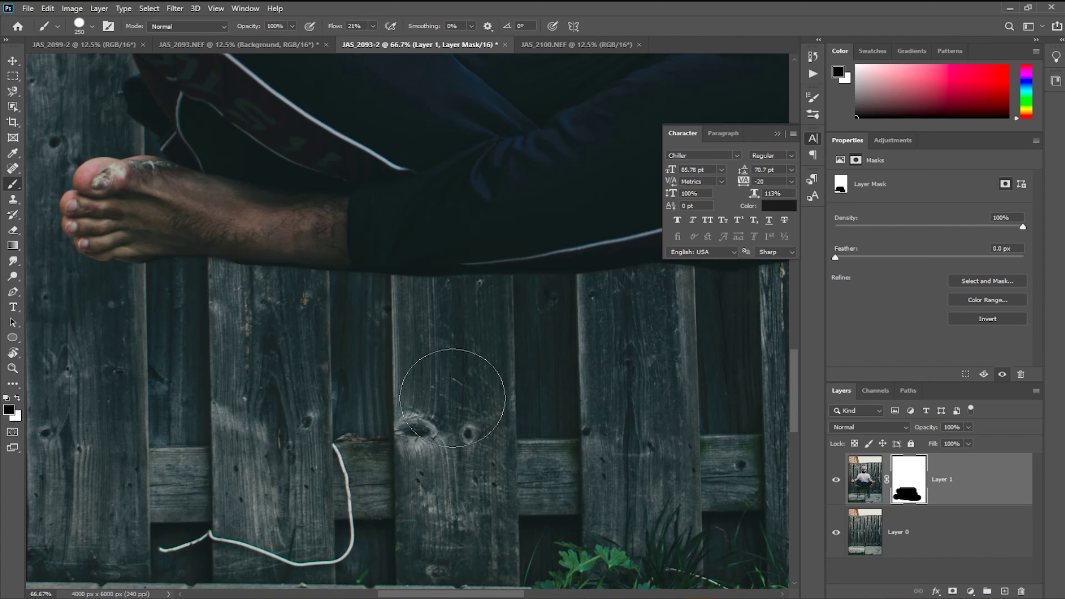
{"action": "left_click_drag", "start_coordinate": [444, 381], "coordinate": [314, 408]}
{"action": "mouse_move", "coordinate": [347, 344]}
{"action": "left_mouse_down"}
{"action": "mouse_move", "coordinate": [685, 345]}
{"action": "mouse_move", "coordinate": [309, 348]}
{"action": "left_mouse_up"}
Zoom out and mask the remaining chair pieces along the bottom of the fence
{"action": "key", "text": "ctrl+minus"}
{"action": "key", "text": "ctrl+minus"}
{"action": "key", "text": "ctrl+minus"}
{"action": "key", "text": "ctrl+minus"}
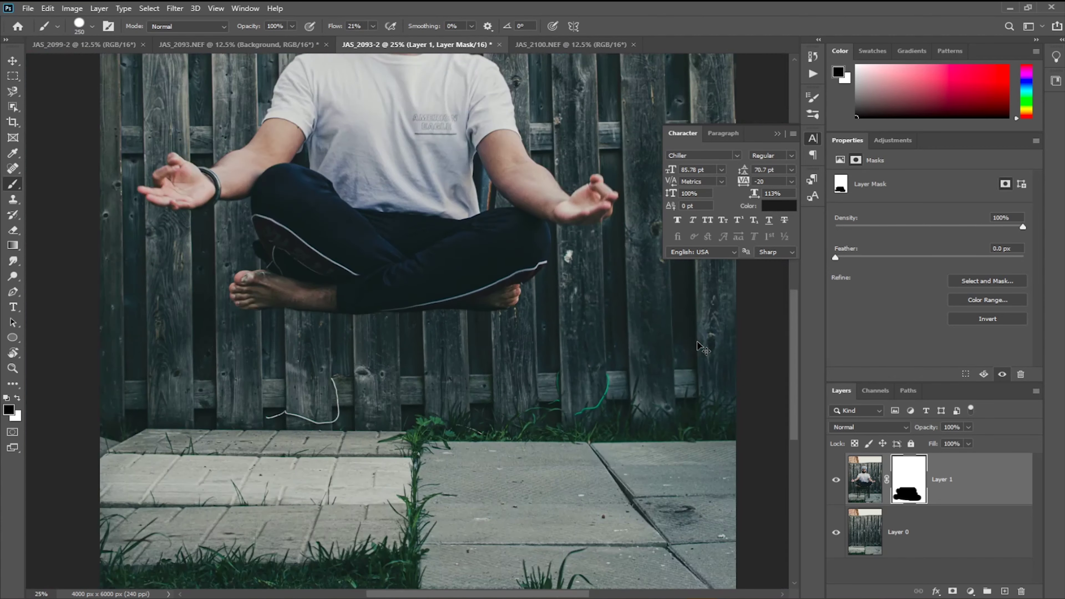
{"action": "key", "text": "ctrl+minus"}
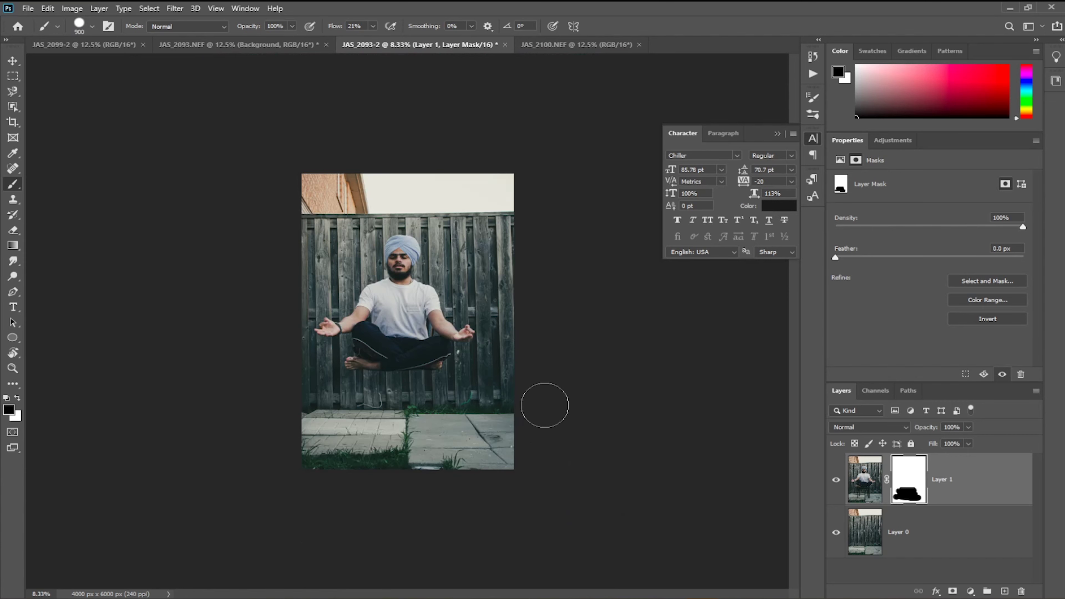
{"action": "mouse_move", "coordinate": [305, 390]}
{"action": "left_mouse_down"}
{"action": "mouse_move", "coordinate": [371, 424]}
{"action": "mouse_move", "coordinate": [594, 483]}
{"action": "left_mouse_up"}
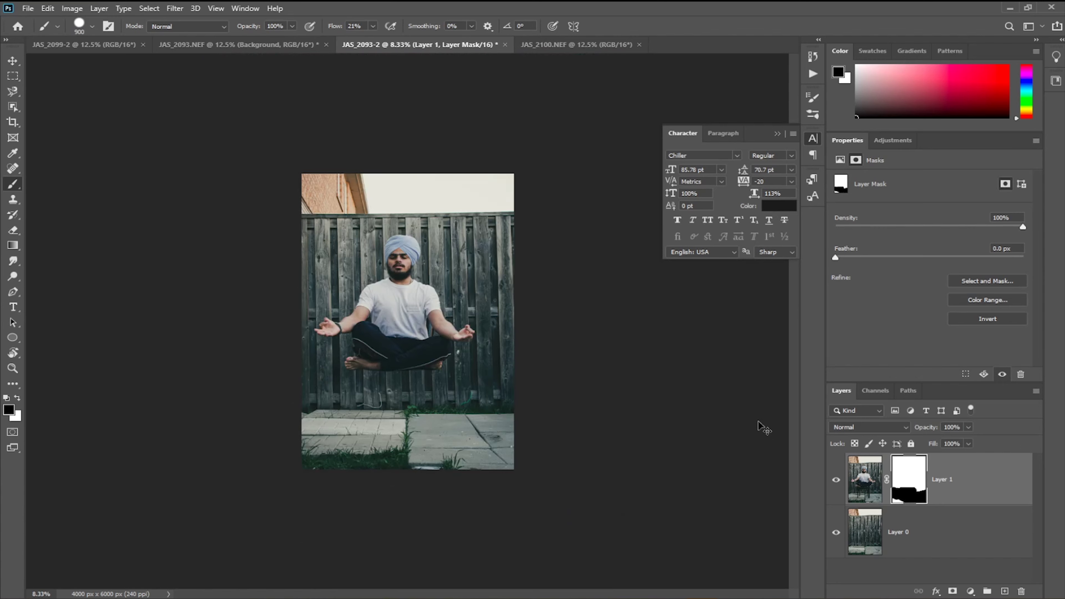
{"action": "key", "text": "ctrl+plus"}
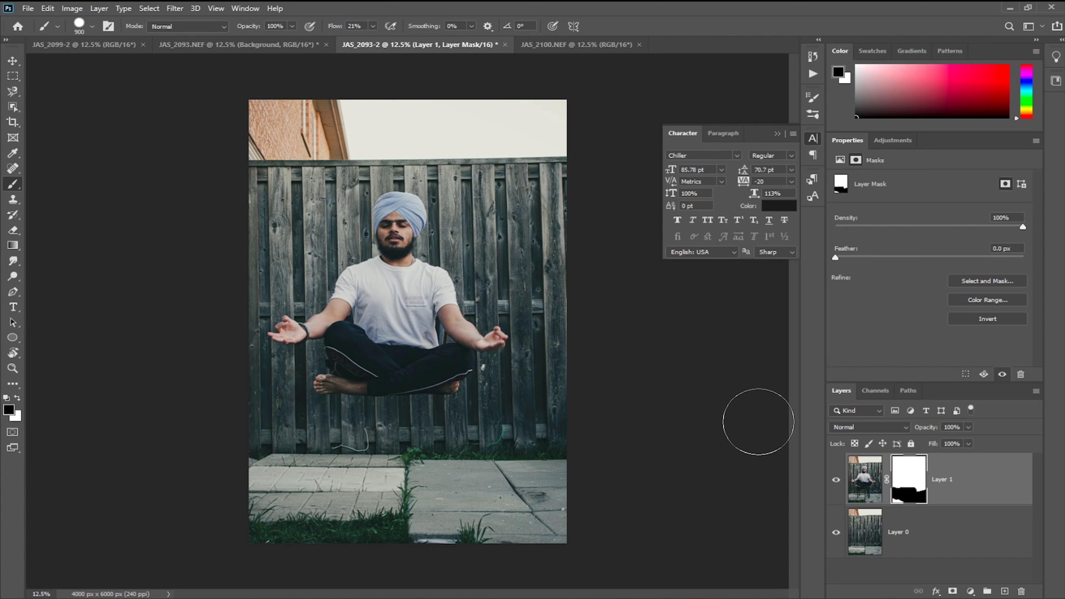
Stamp all visible layers into a new merged Layer 2 with Ctrl+Alt+Shift+E
{"action": "key", "text": "ctrl"}
{"action": "key", "text": "ctrl+shift+alt+e"}
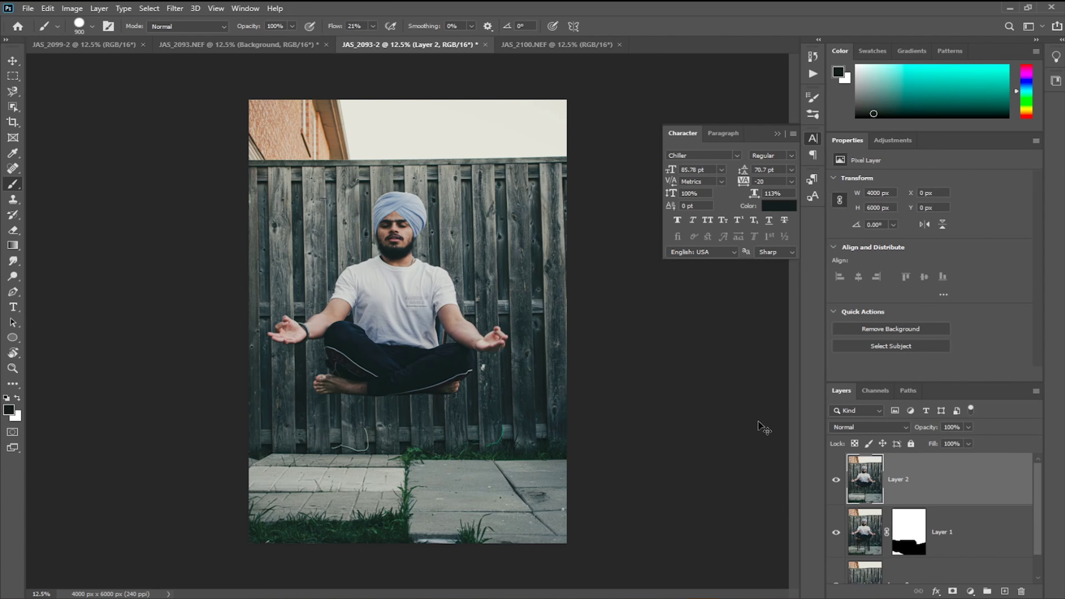
Open the Camera Raw Filter on Layer 2, leaving Texture at 0
{"action": "left_click", "coordinate": [175, 8]}
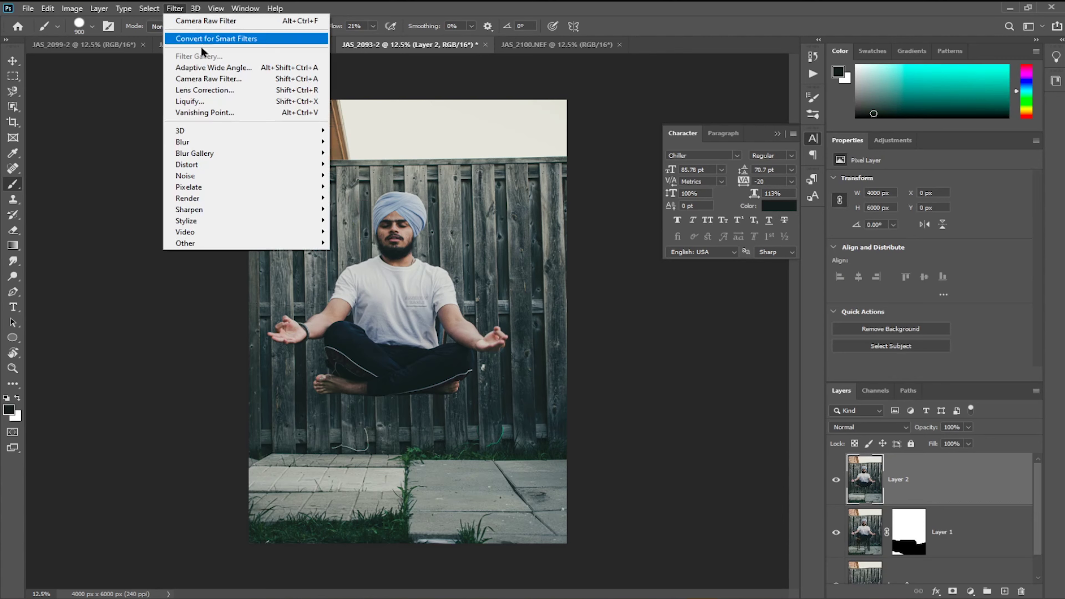
{"action": "left_click", "coordinate": [217, 78]}
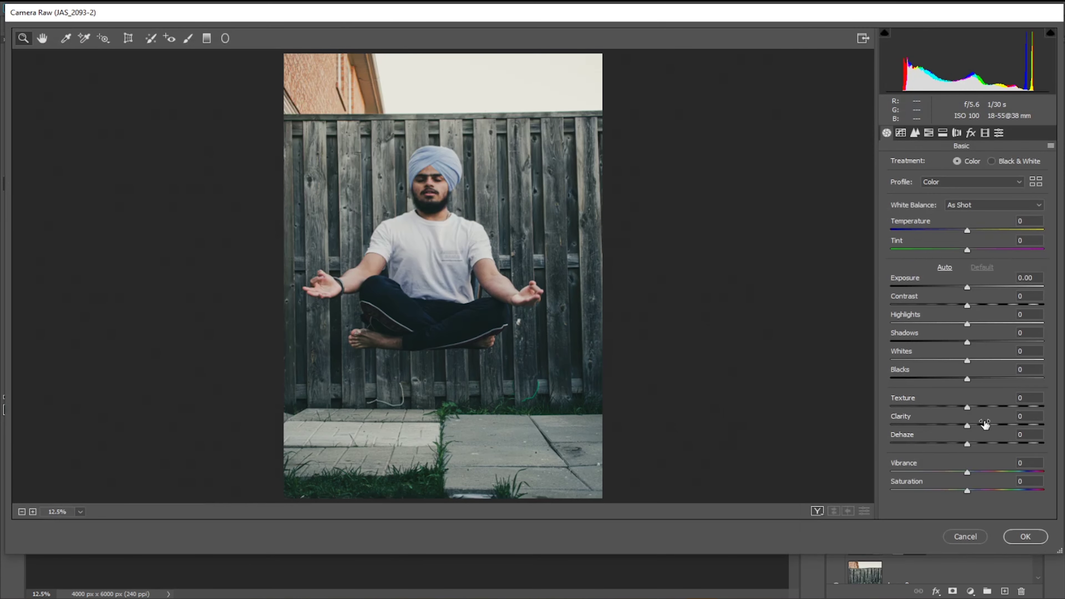
{"action": "mouse_move", "coordinate": [968, 407]}
{"action": "left_mouse_down"}
{"action": "mouse_move", "coordinate": [937, 424]}
{"action": "mouse_move", "coordinate": [958, 425]}
{"action": "left_mouse_up"}
{"action": "double_click", "coordinate": [965, 408]}
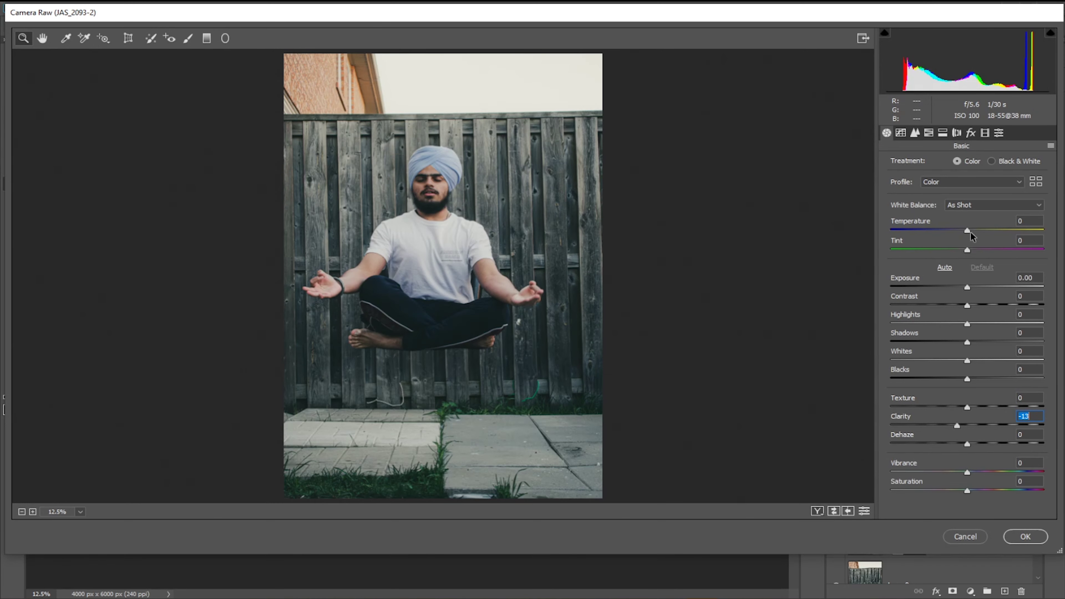
Set Temperature +12, Exposure +0.30, Shadows -100, Blacks +2 and Saturation +1
{"action": "left_click_drag", "start_coordinate": [972, 232], "coordinate": [977, 231]}
{"action": "mouse_move", "coordinate": [966, 287]}
{"action": "left_mouse_down"}
{"action": "mouse_move", "coordinate": [956, 286]}
{"action": "mouse_move", "coordinate": [980, 305]}
{"action": "mouse_move", "coordinate": [953, 306]}
{"action": "mouse_move", "coordinate": [963, 324]}
{"action": "mouse_move", "coordinate": [909, 323]}
{"action": "mouse_move", "coordinate": [982, 339]}
{"action": "mouse_move", "coordinate": [918, 340]}
{"action": "mouse_move", "coordinate": [992, 324]}
{"action": "mouse_move", "coordinate": [971, 287]}
{"action": "left_mouse_up"}
{"action": "left_click_drag", "start_coordinate": [917, 341], "coordinate": [891, 342]}
{"action": "left_click_drag", "start_coordinate": [967, 378], "coordinate": [969, 378]}
{"action": "left_click_drag", "start_coordinate": [967, 491], "coordinate": [967, 491]}
Apply the Modern 04 colour profile from the profile browser
{"action": "left_click", "coordinate": [1036, 181]}
{"action": "left_click", "coordinate": [905, 368]}
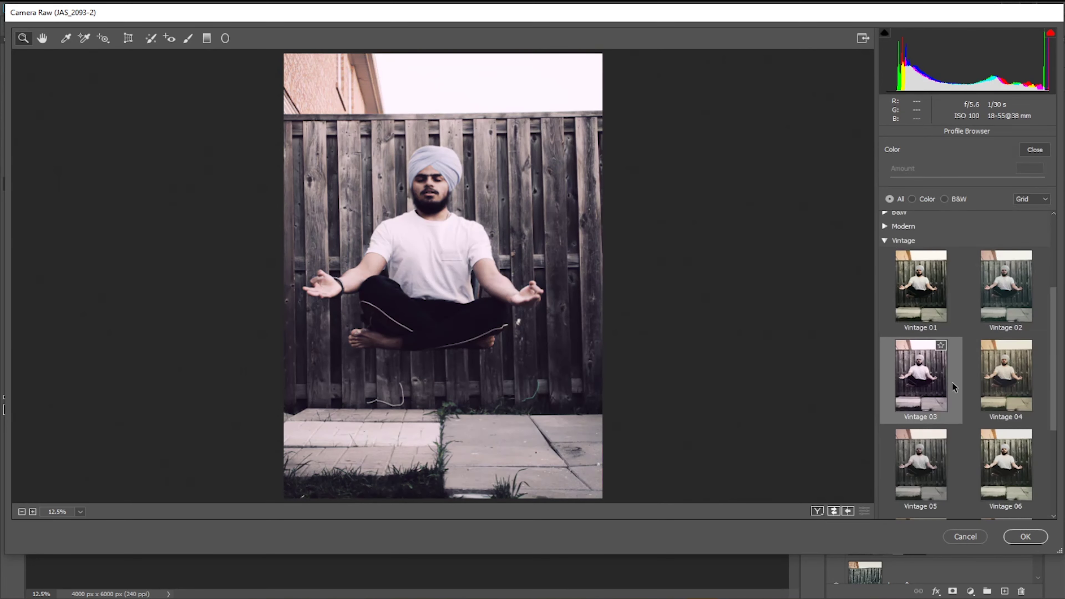
{"action": "scroll", "coordinate": [985, 377], "scroll_direction": "down", "scroll_amount": 5}
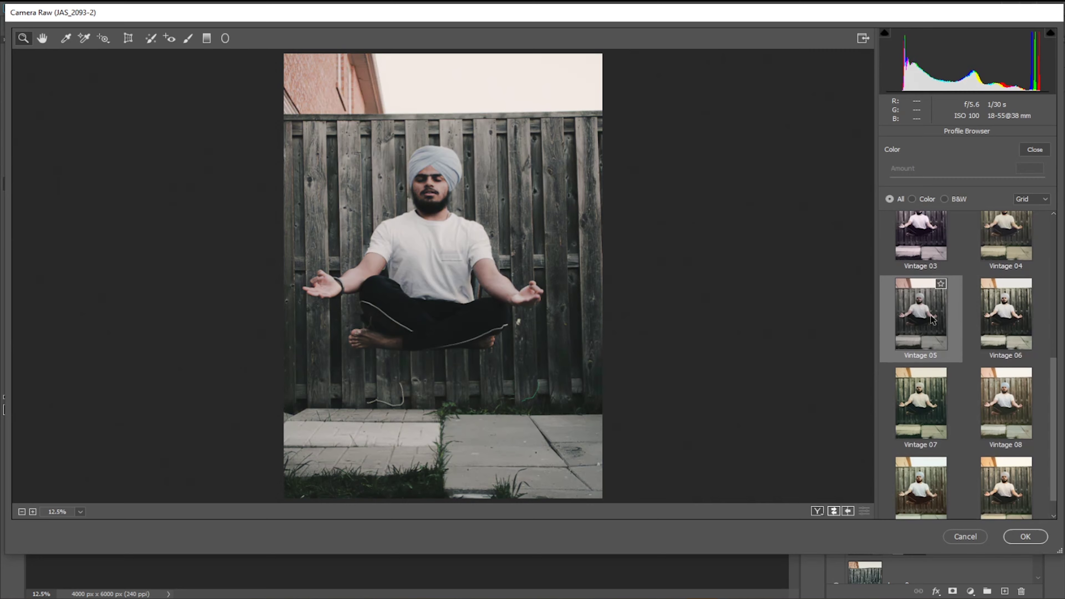
{"action": "scroll", "coordinate": [981, 273], "scroll_direction": "up", "scroll_amount": 2}
{"action": "scroll", "coordinate": [979, 249], "scroll_direction": "up", "scroll_amount": 3}
{"action": "left_click", "coordinate": [901, 288]}
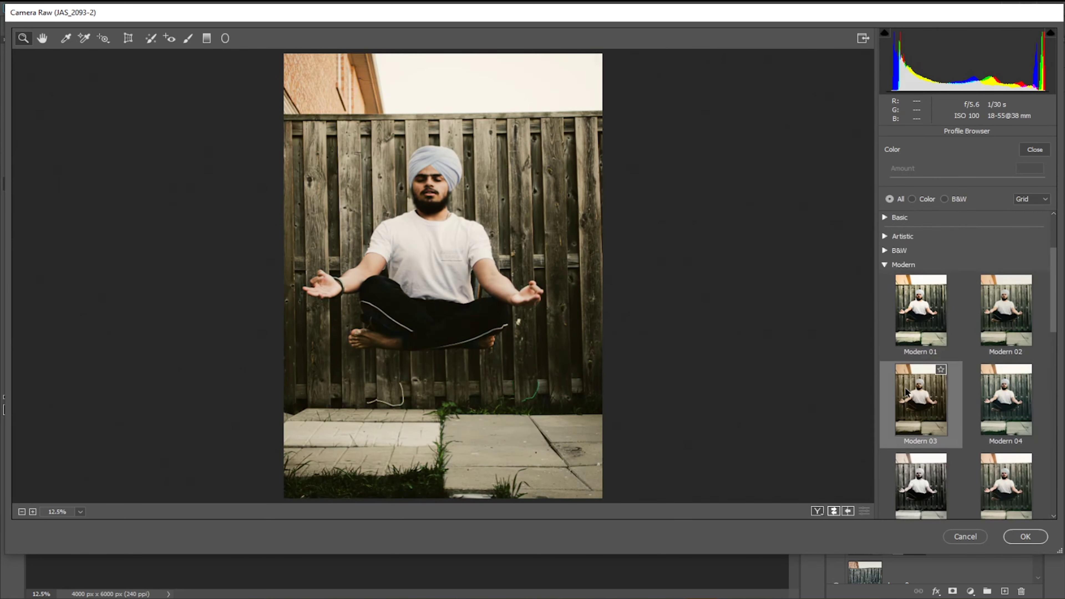
{"action": "scroll", "coordinate": [996, 384], "scroll_direction": "down", "scroll_amount": 1}
{"action": "left_click", "coordinate": [997, 382]}
Glance through the presets list, then accept the Camera Raw grade with OK
{"action": "left_click", "coordinate": [1034, 149]}
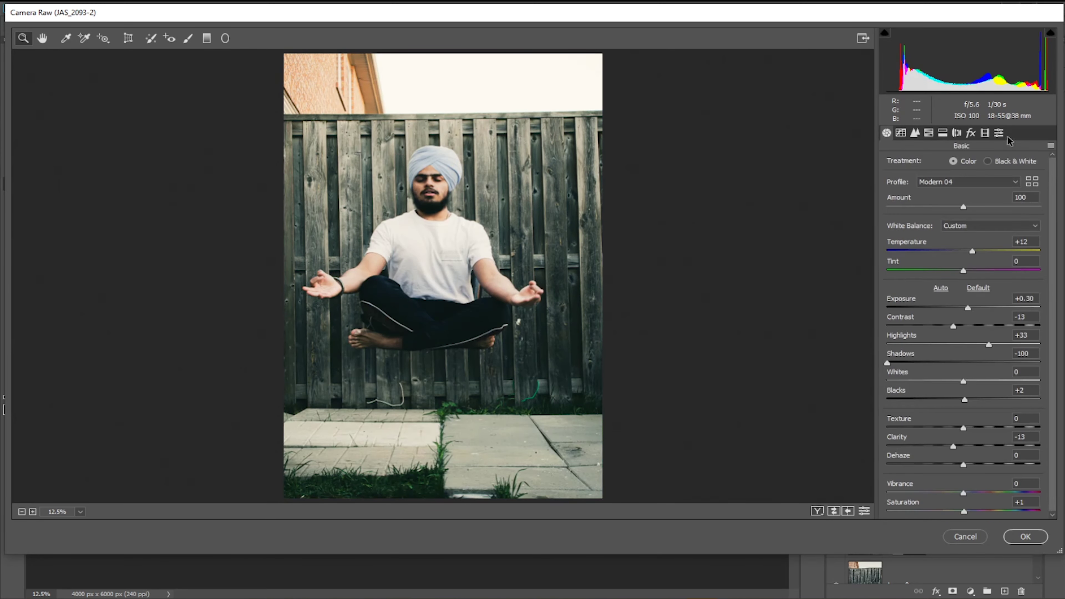
{"action": "left_click", "coordinate": [998, 132]}
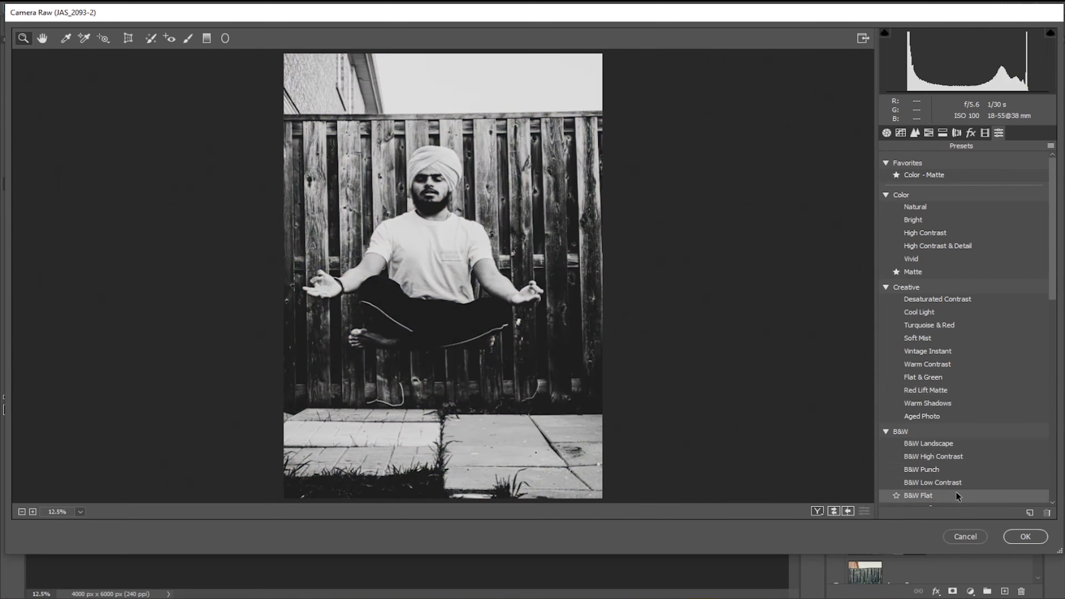
{"action": "scroll", "coordinate": [992, 489], "scroll_direction": "down", "scroll_amount": 2}
{"action": "left_click", "coordinate": [1025, 537]}
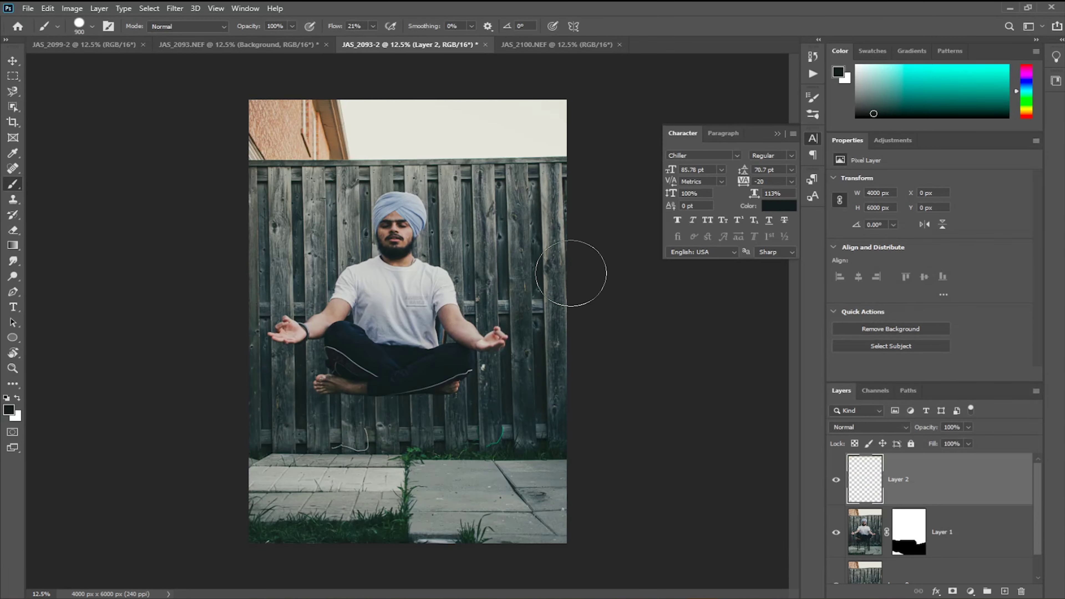
Draw a rectangular marquee around the brick house corner at the top left
{"action": "key", "text": "ctrl+plus"}
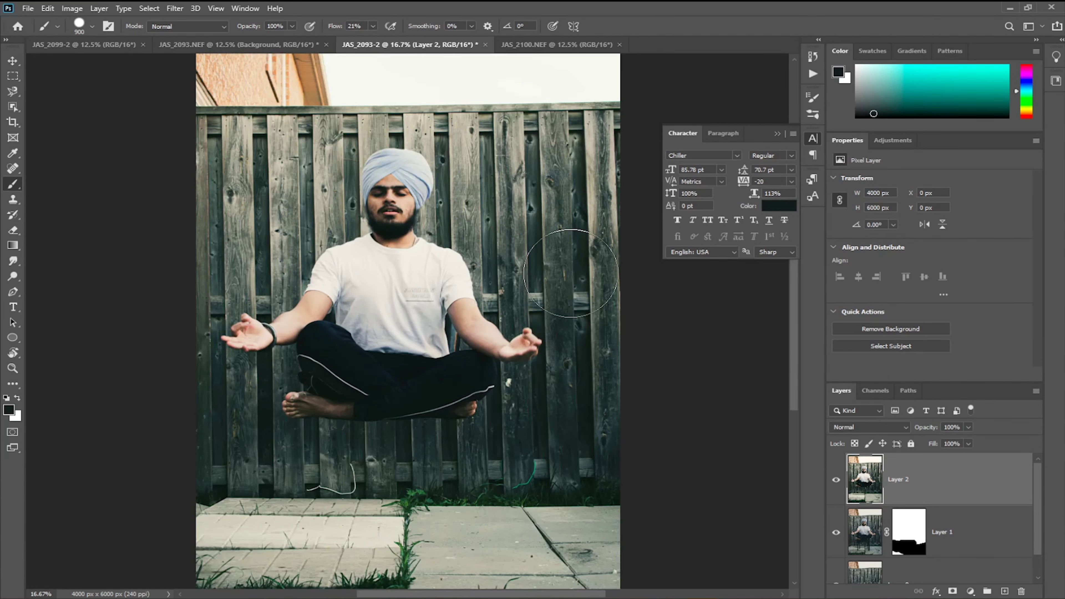
{"action": "left_click_drag", "start_coordinate": [436, 147], "coordinate": [484, 239]}
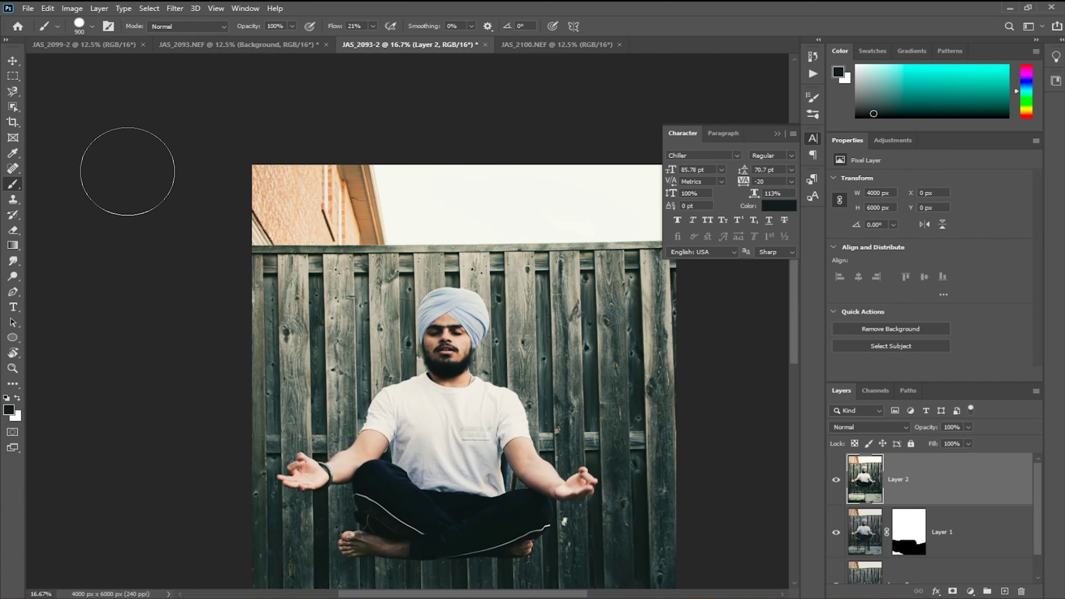
{"action": "left_click", "coordinate": [14, 75]}
{"action": "left_click_drag", "start_coordinate": [252, 165], "coordinate": [411, 245]}
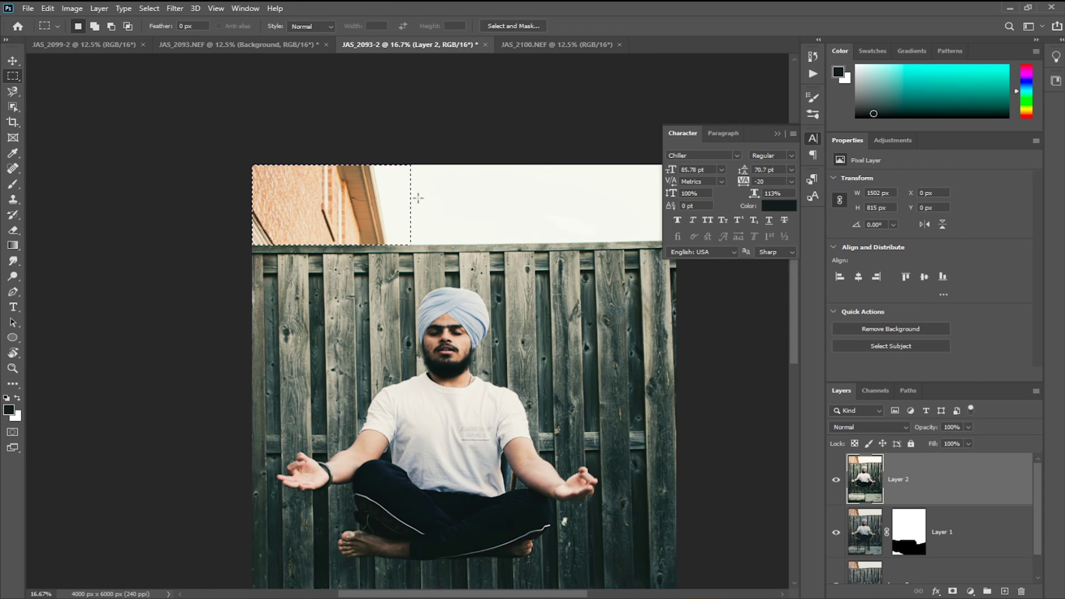
Replace the selected corner with Content-Aware Fill sampled from the plain sky
{"action": "left_click", "coordinate": [86, 8]}
{"action": "mouse_move", "coordinate": [47, 9]}
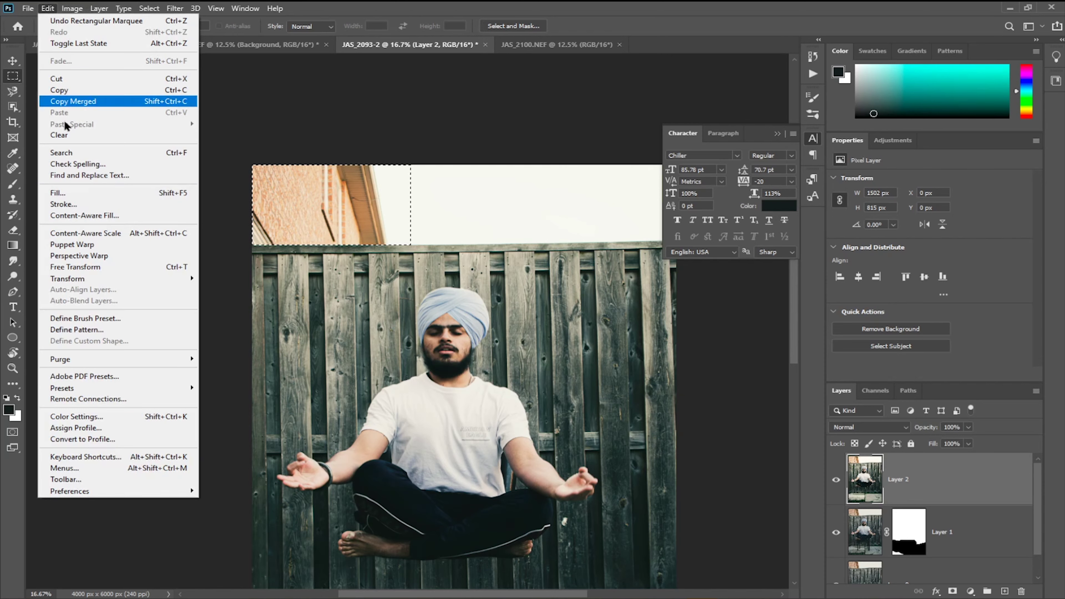
{"action": "left_click", "coordinate": [84, 219]}
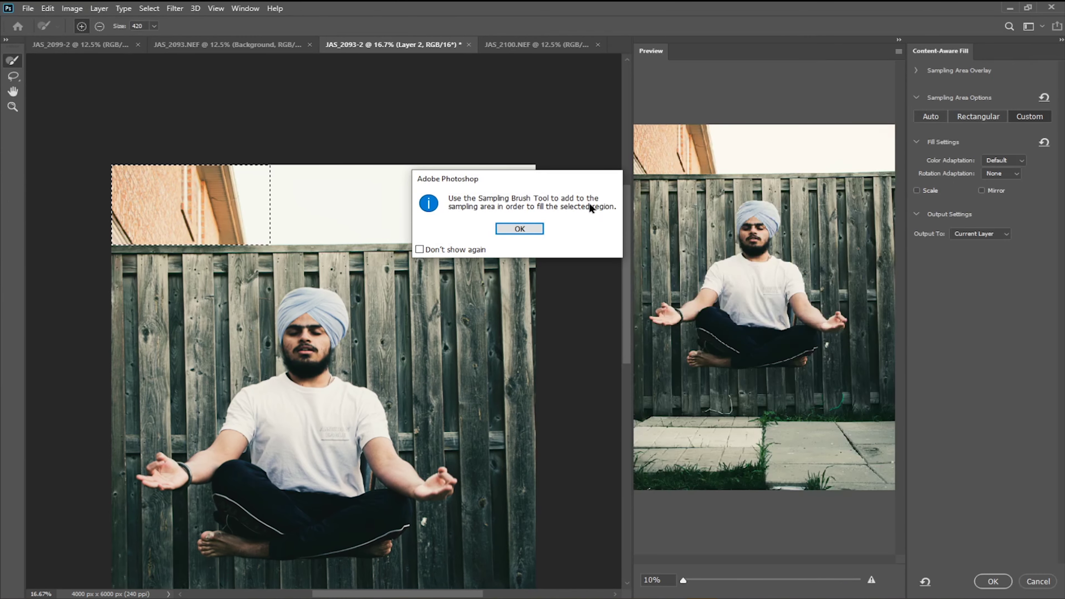
{"action": "left_click", "coordinate": [516, 229]}
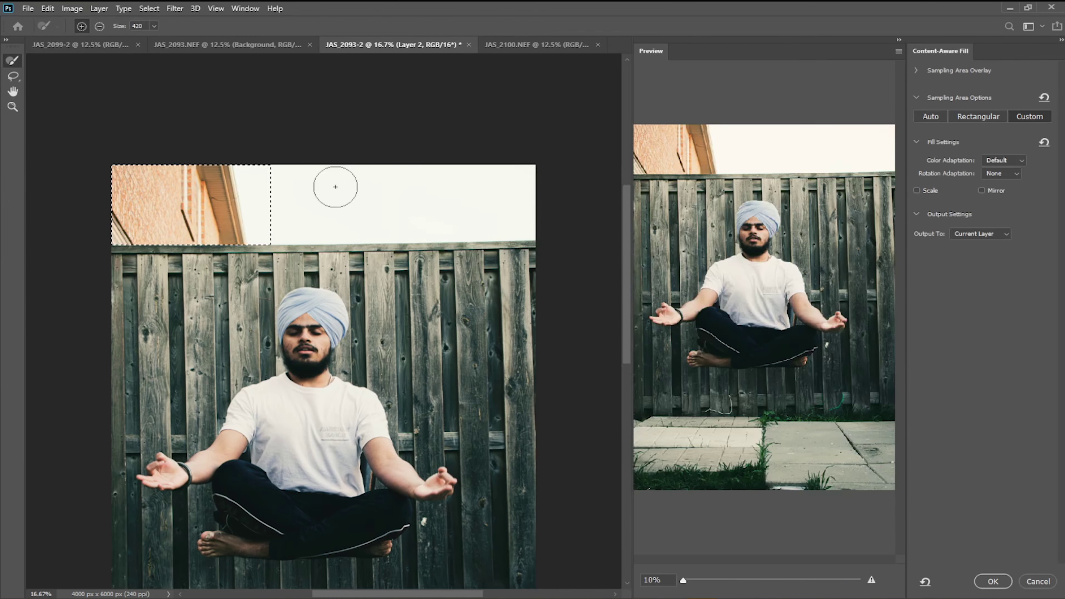
{"action": "left_click_drag", "start_coordinate": [333, 186], "coordinate": [521, 206]}
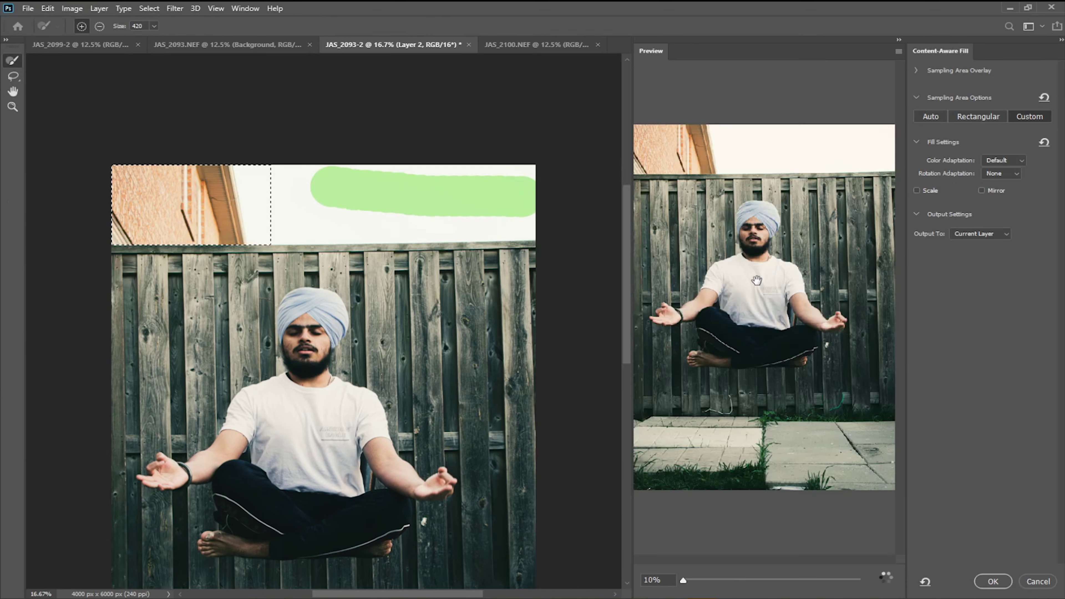
{"action": "left_click", "coordinate": [986, 581]}
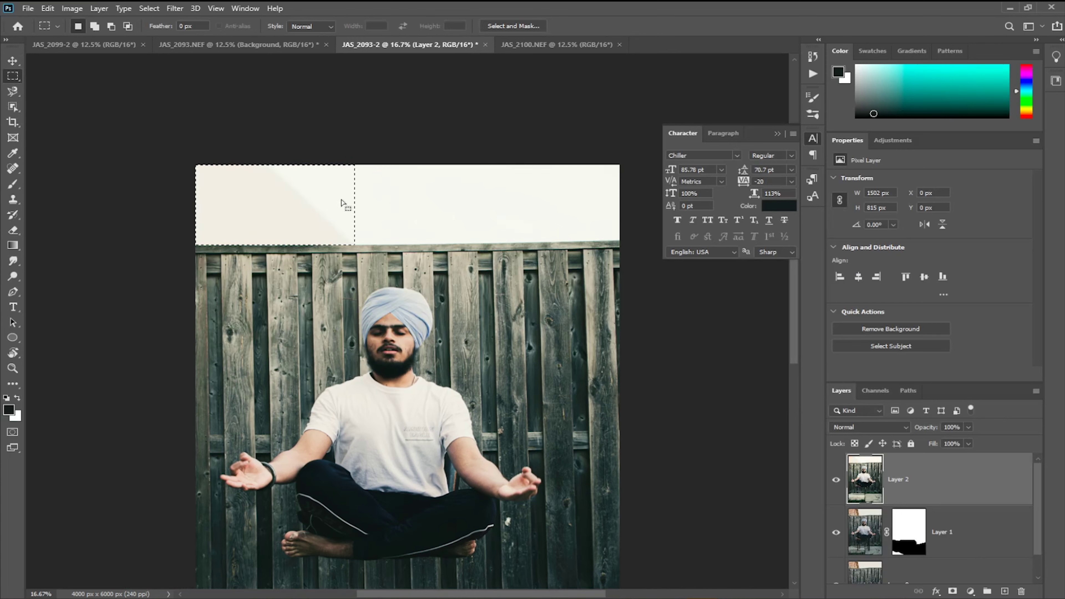
Deselect and zoom out to view the whole image
{"action": "right_click", "coordinate": [344, 206]}
{"action": "left_click", "coordinate": [413, 209]}
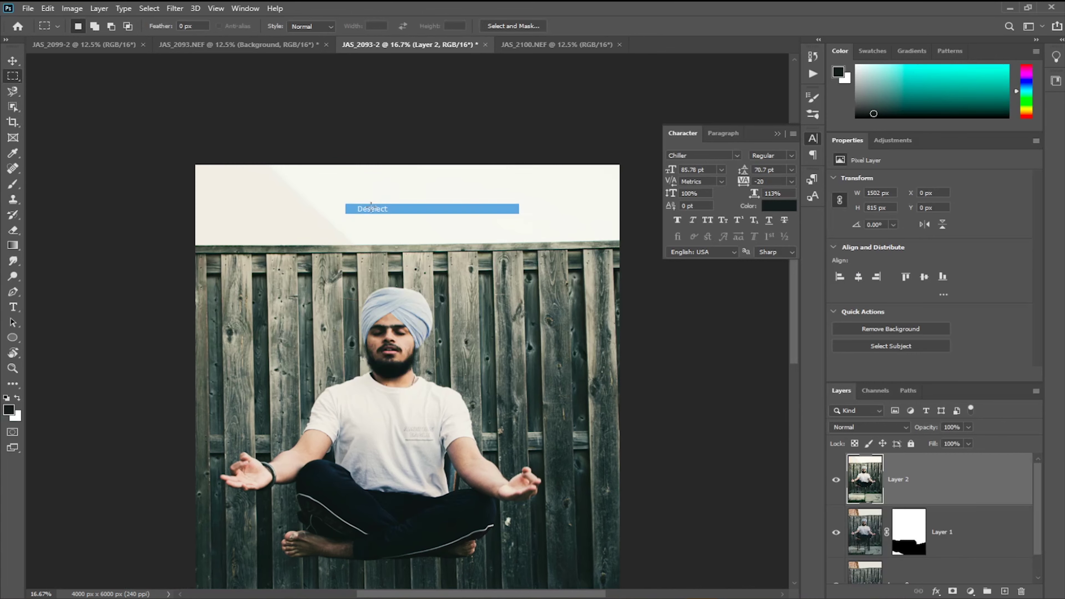
{"action": "key", "text": "ctrl+minus"}
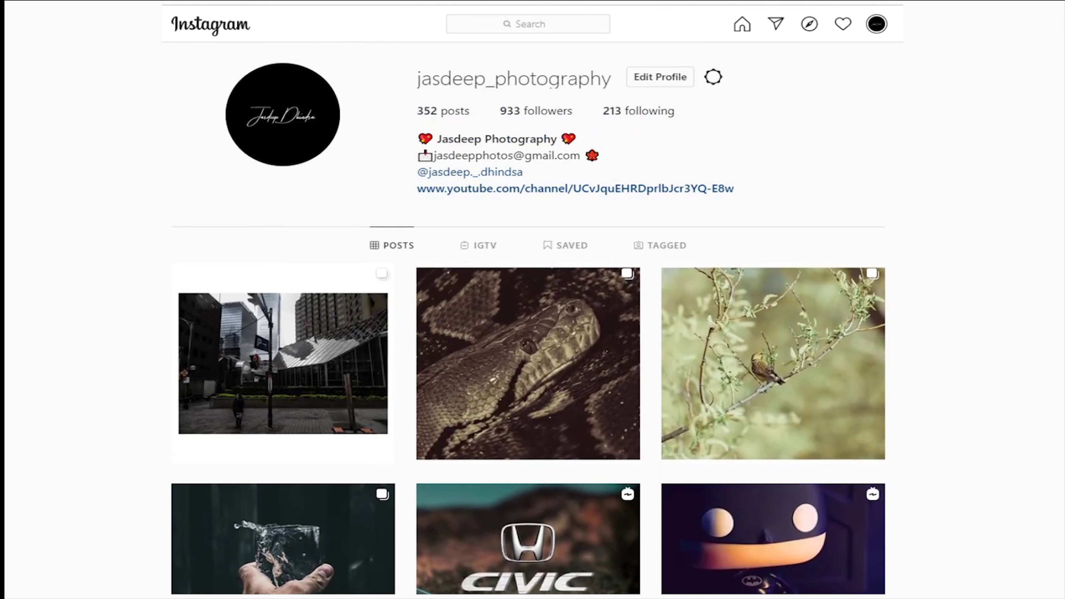
Scroll down the Instagram profile grid to the portraits and camera sale post
{"action": "scroll", "coordinate": [527, 410], "scroll_direction": "down", "scroll_amount": 8}
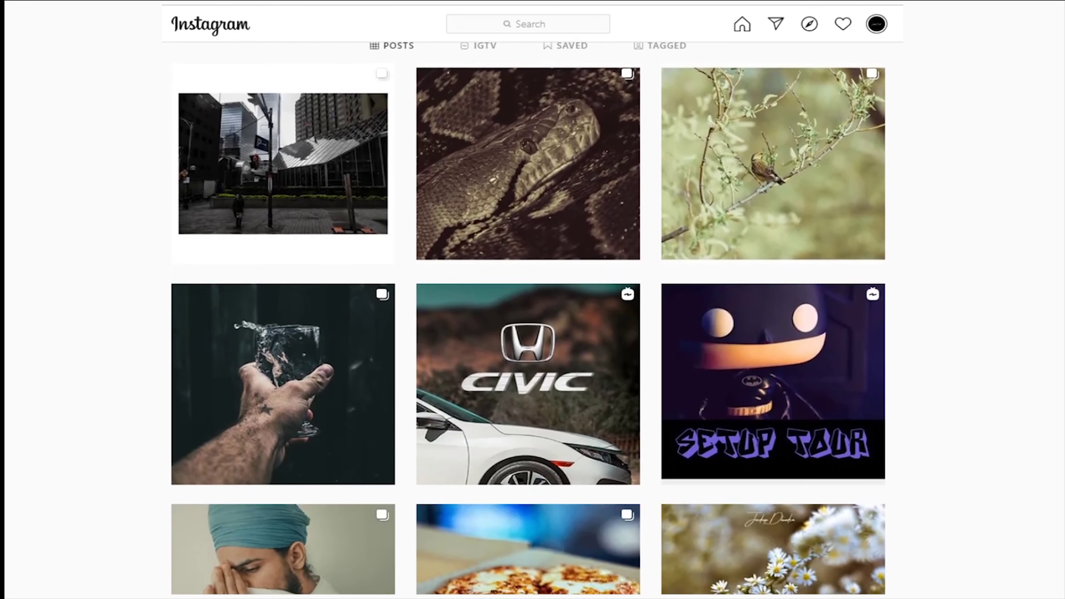
{"action": "scroll", "coordinate": [528, 319], "scroll_direction": "down", "scroll_amount": 15}
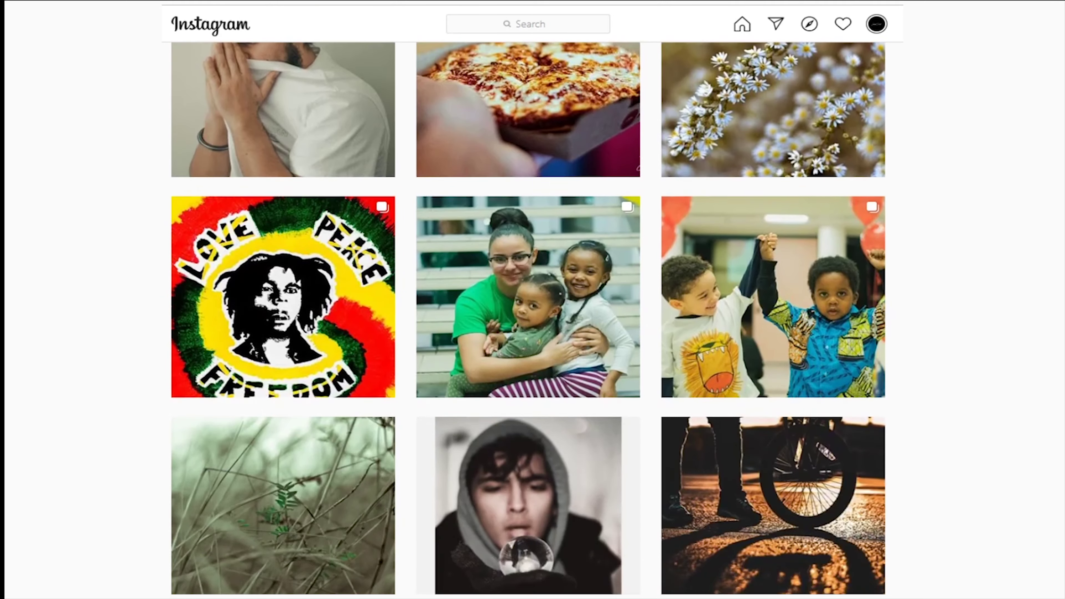
{"action": "scroll", "coordinate": [527, 319], "scroll_direction": "down", "scroll_amount": 17}
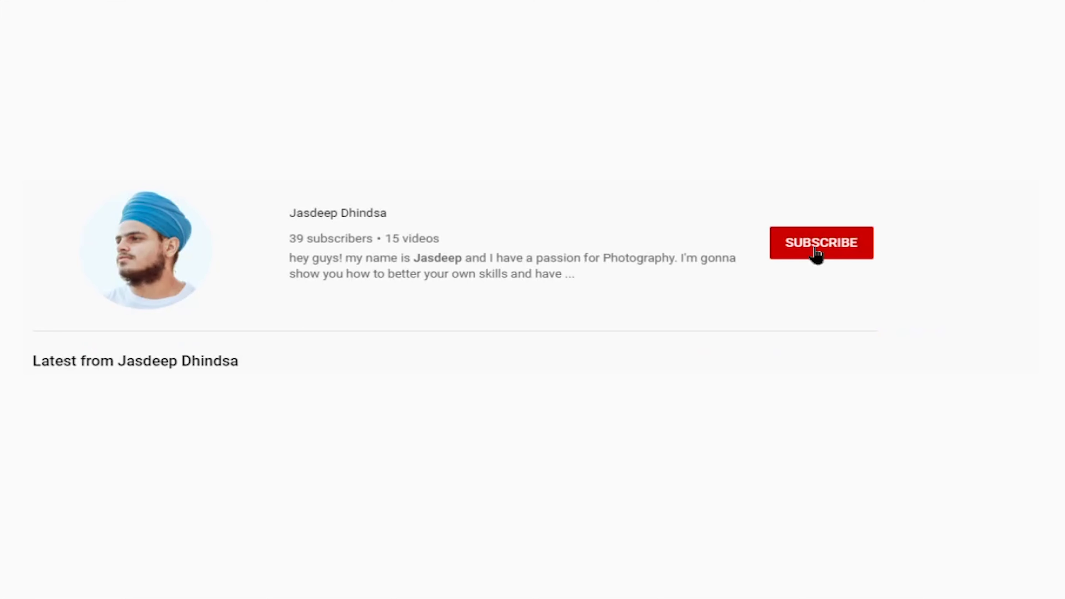
Subscribe to the photography channel and set its bell notifications to All
{"action": "left_click", "coordinate": [818, 252]}
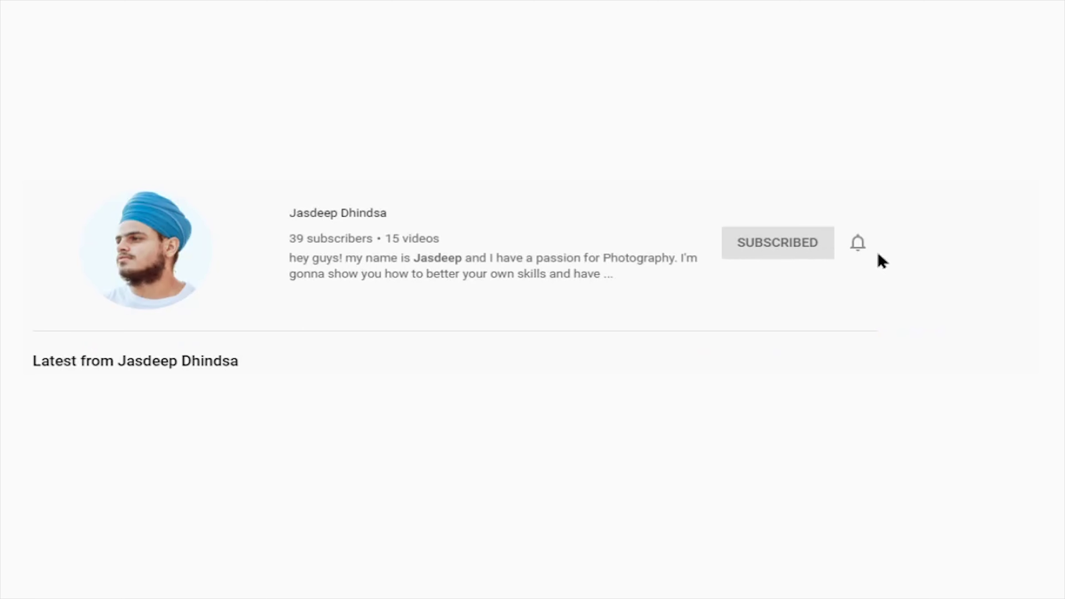
{"action": "left_click", "coordinate": [859, 245]}
{"action": "left_click", "coordinate": [905, 285]}
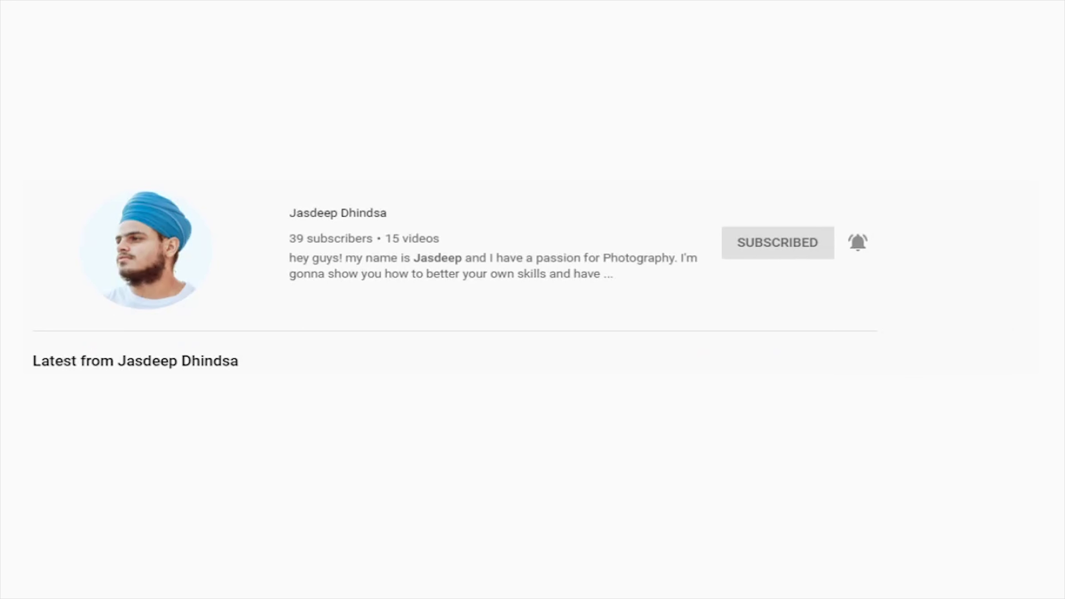